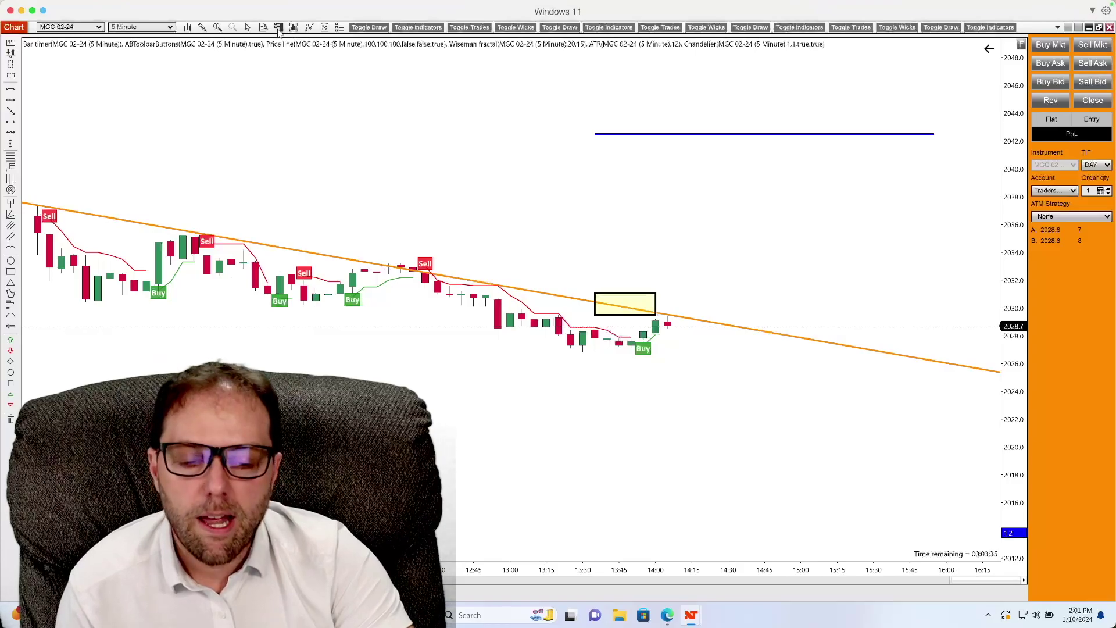
- Open the Chart Trader ATM strategy list on the MGC 02-24 5-minute chart
click(279, 29)
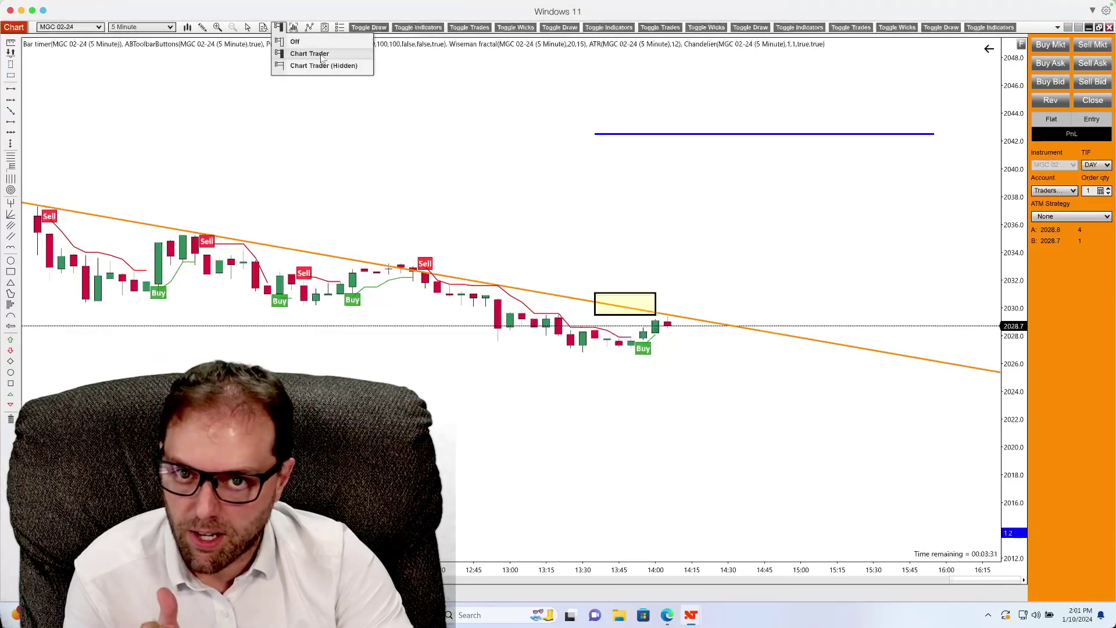
click(1101, 339)
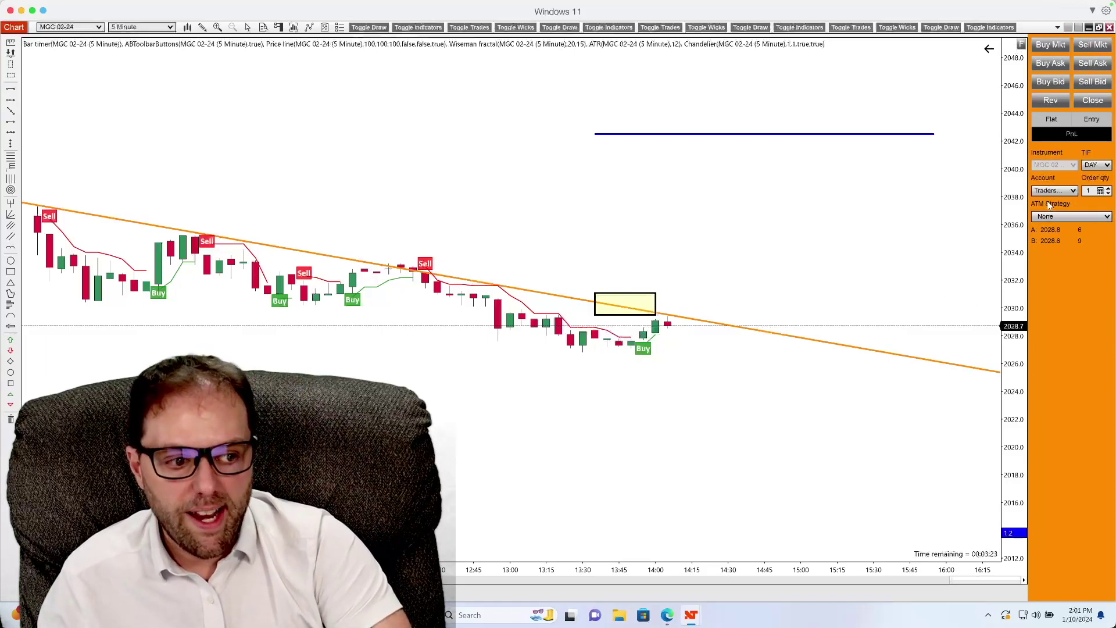
click(1107, 216)
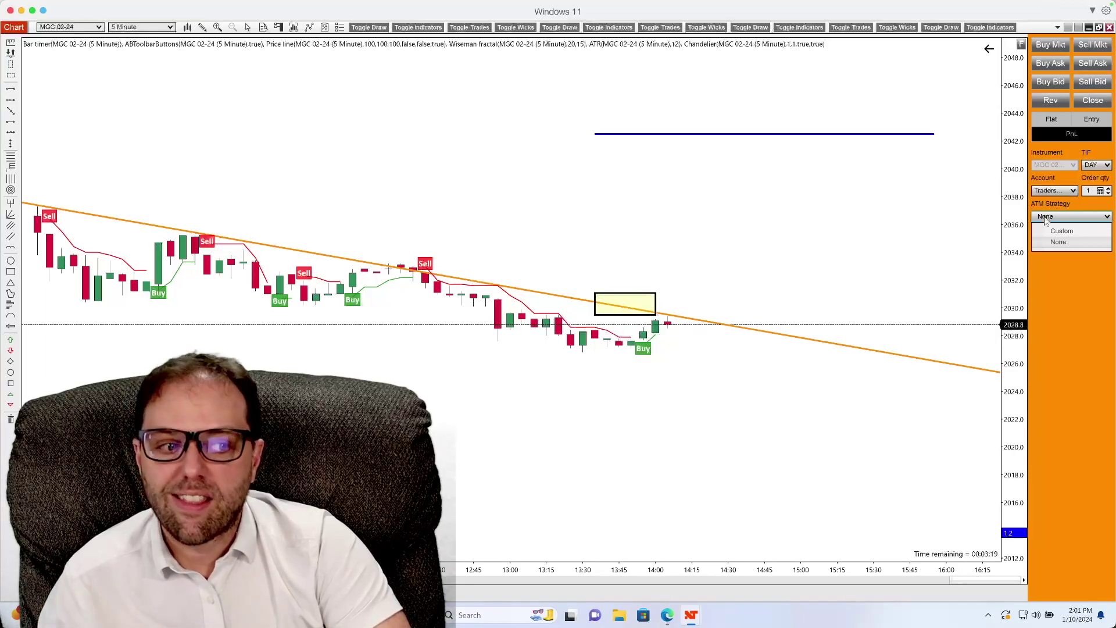
- Start a custom ATM strategy using GTC time in force and Ticks parameters
click(1071, 230)
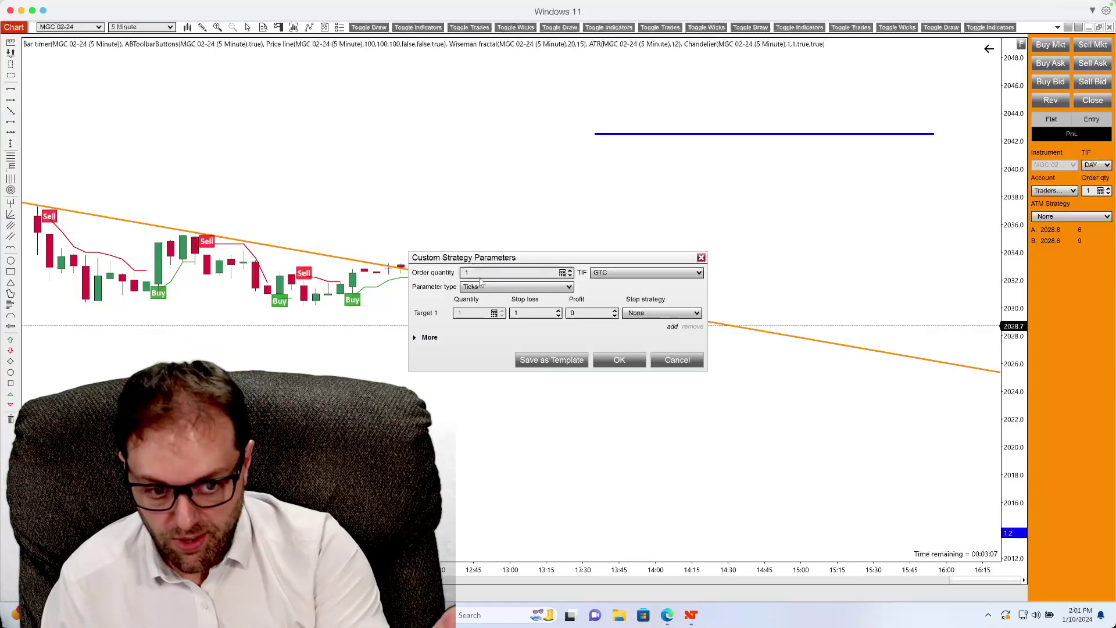
click(615, 274)
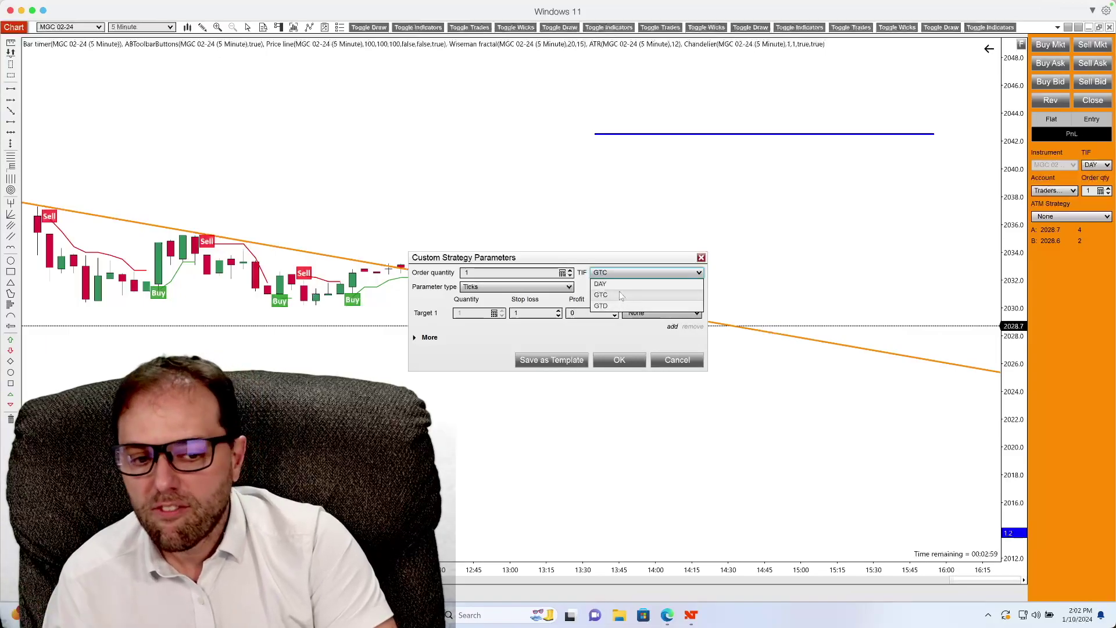
click(620, 296)
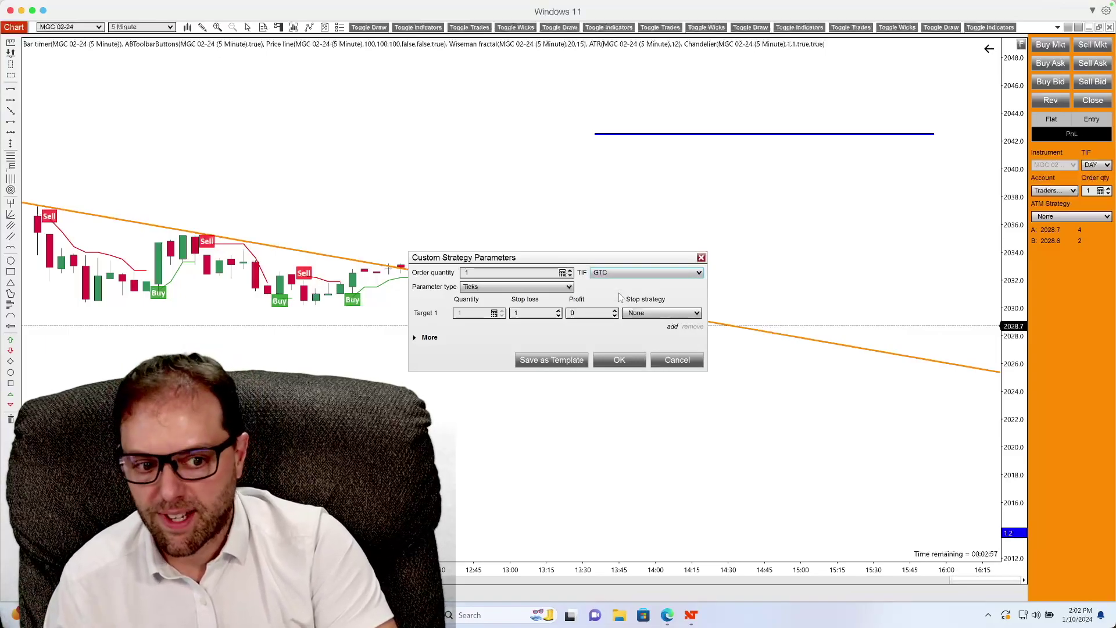
click(513, 286)
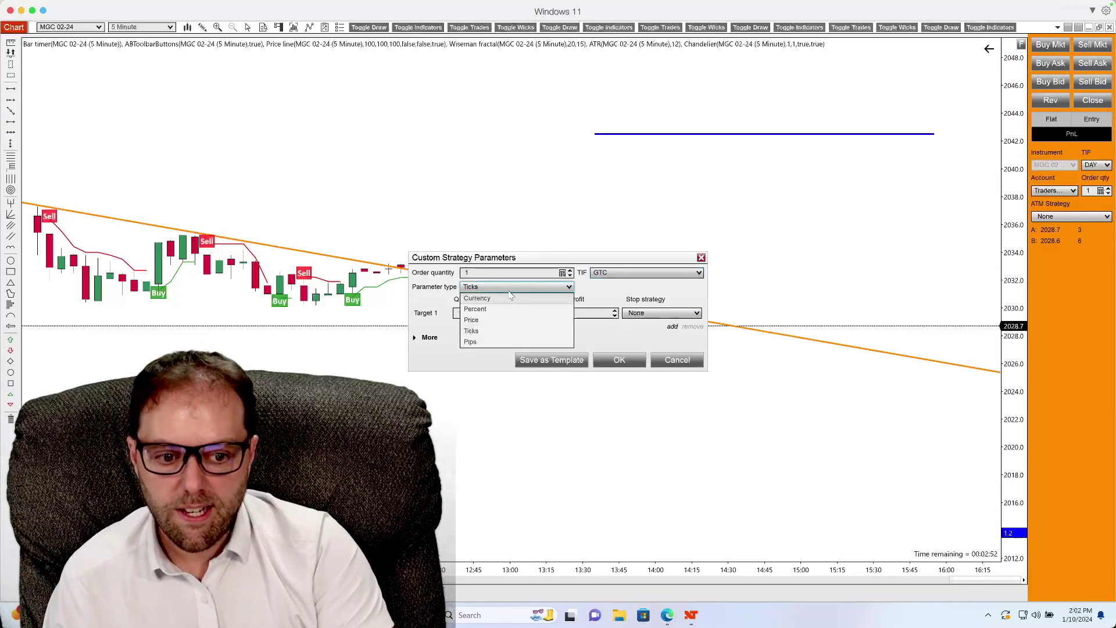
click(493, 334)
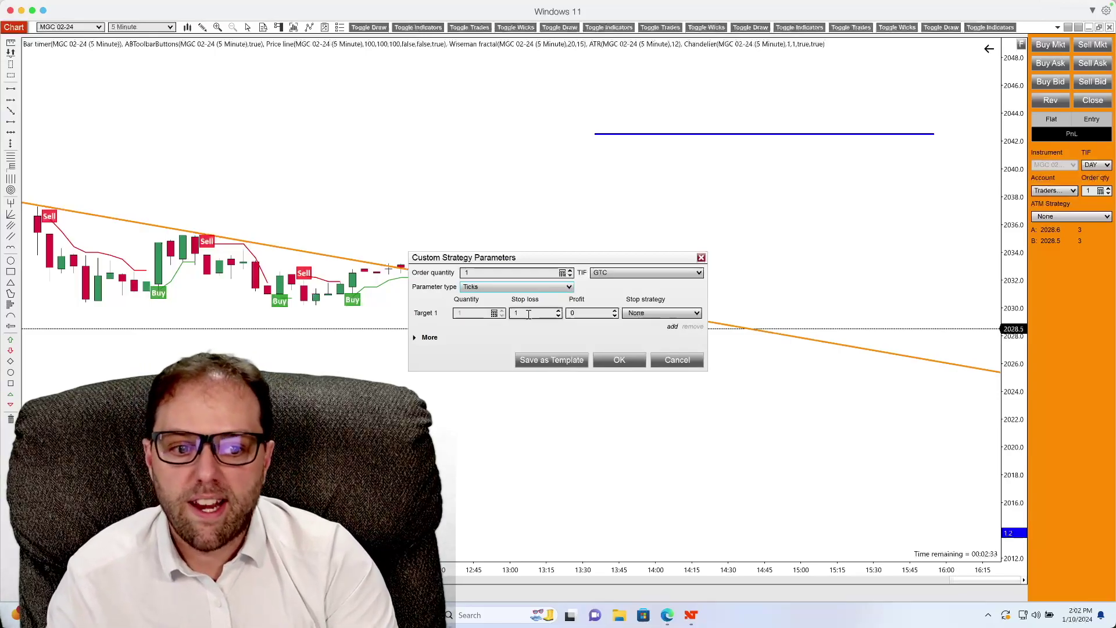
- Give Target 1 a 50-tick stop loss and a 100-tick profit target
double_click(528, 314)
text(4)
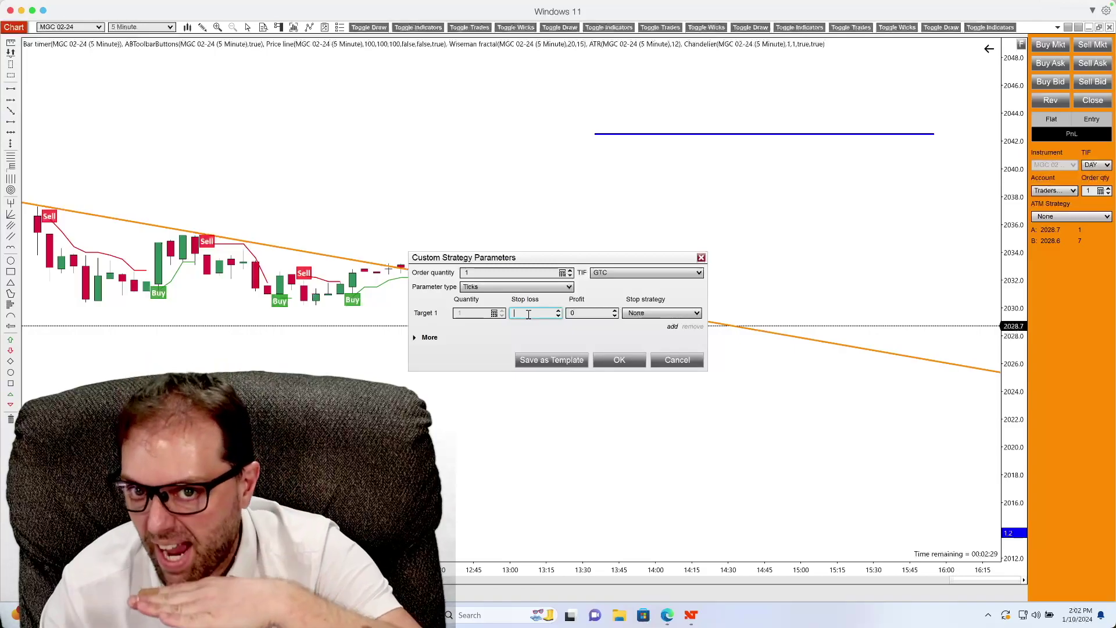
text(50)
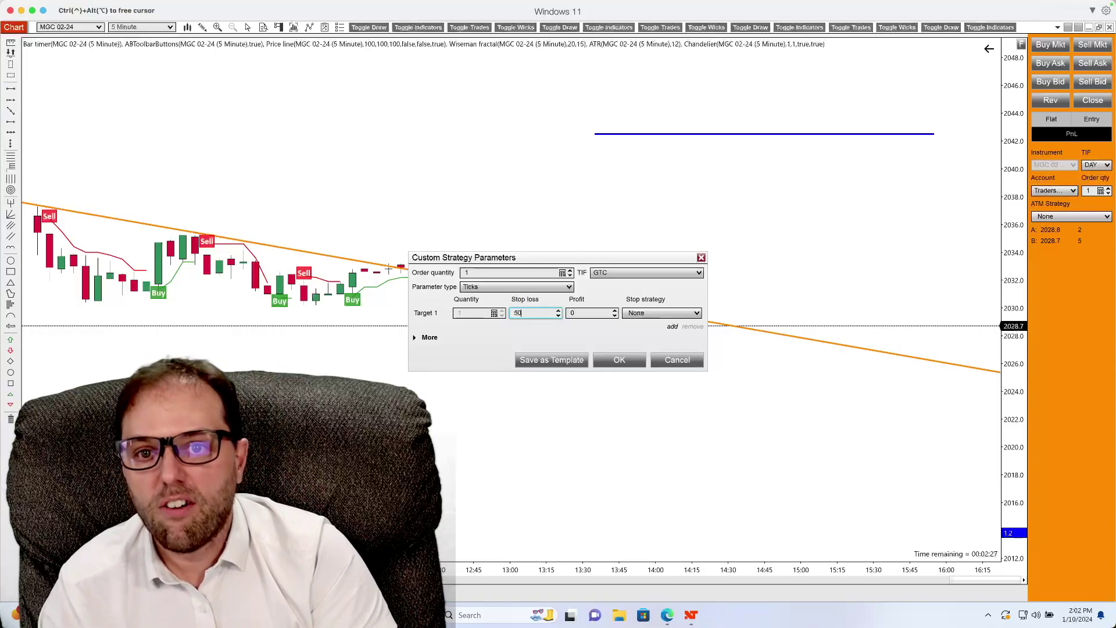
click(598, 314)
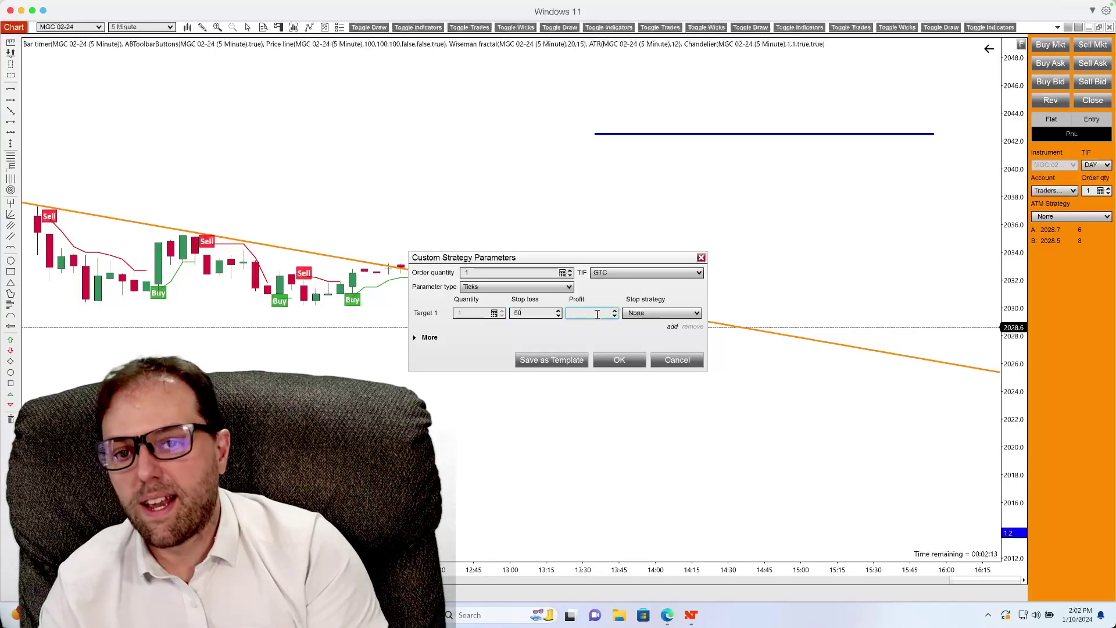
text(100)
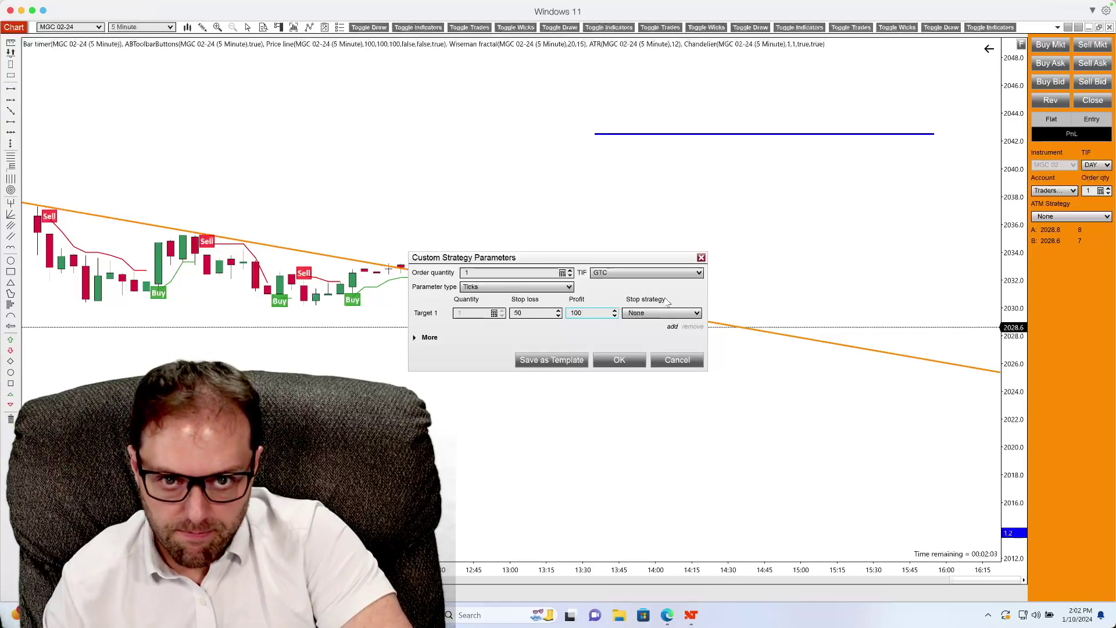
click(699, 314)
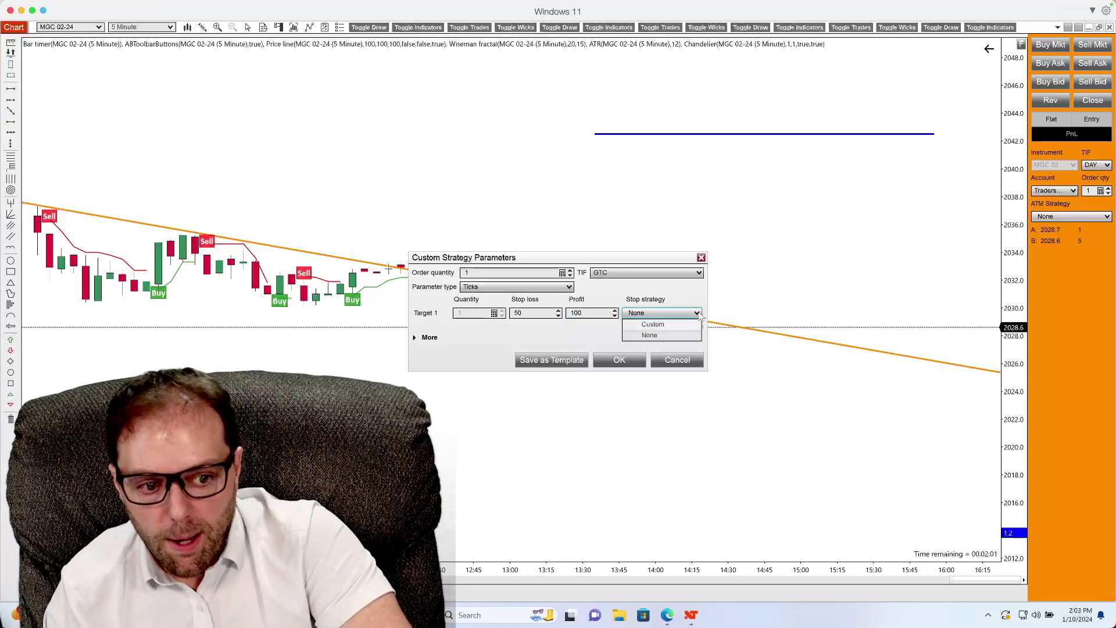
- Create a custom stop strategy with auto breakeven Profit Trigger 20 and Plus 10
click(653, 325)
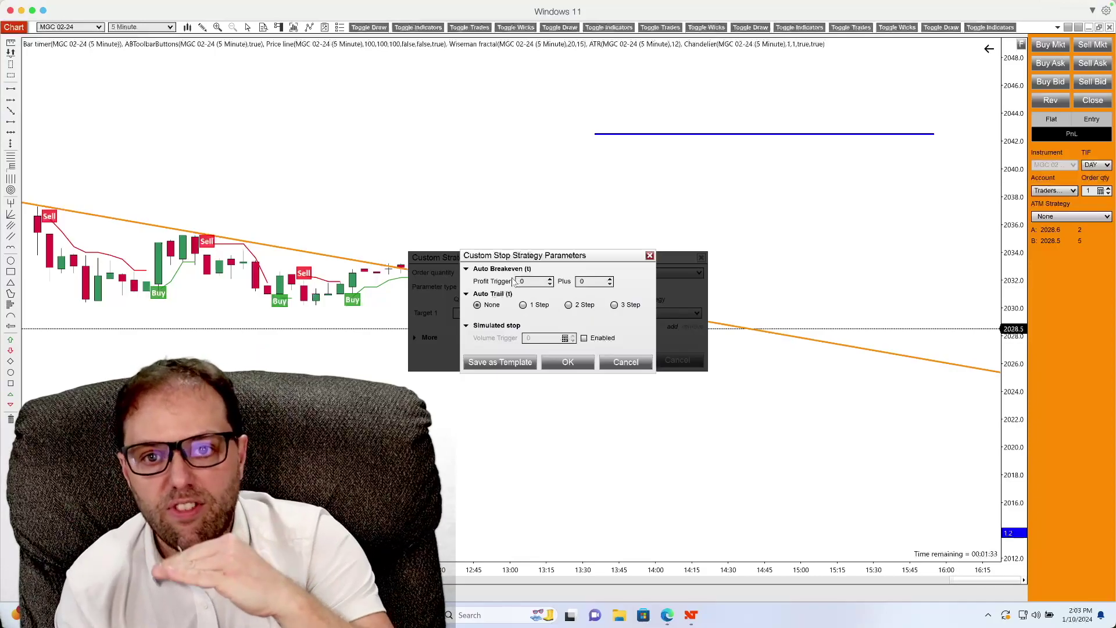
click(517, 282)
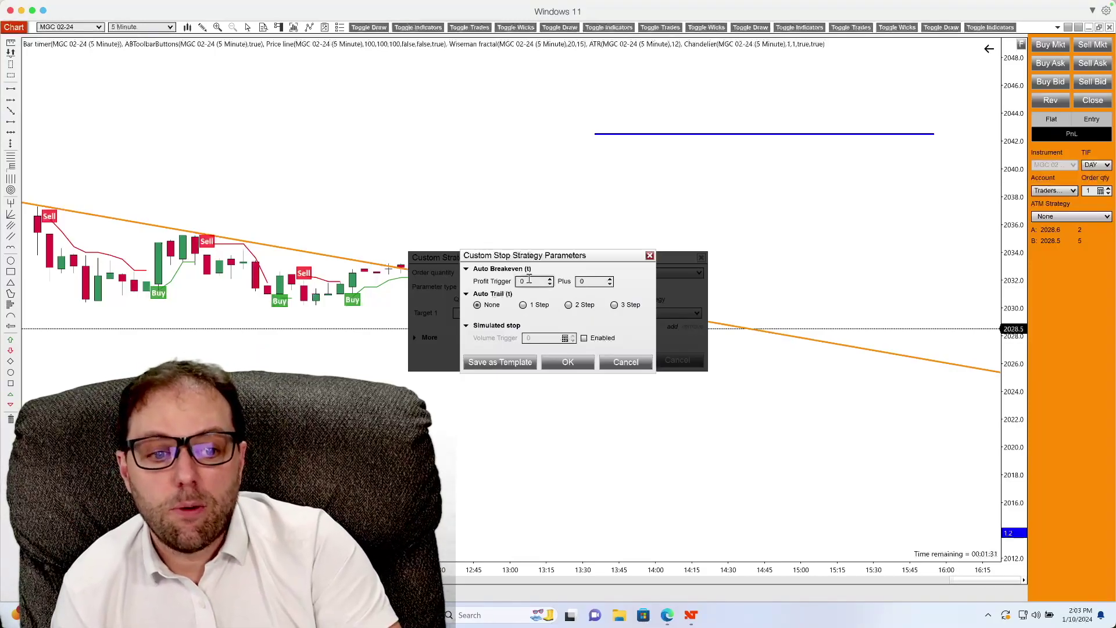
text(20)
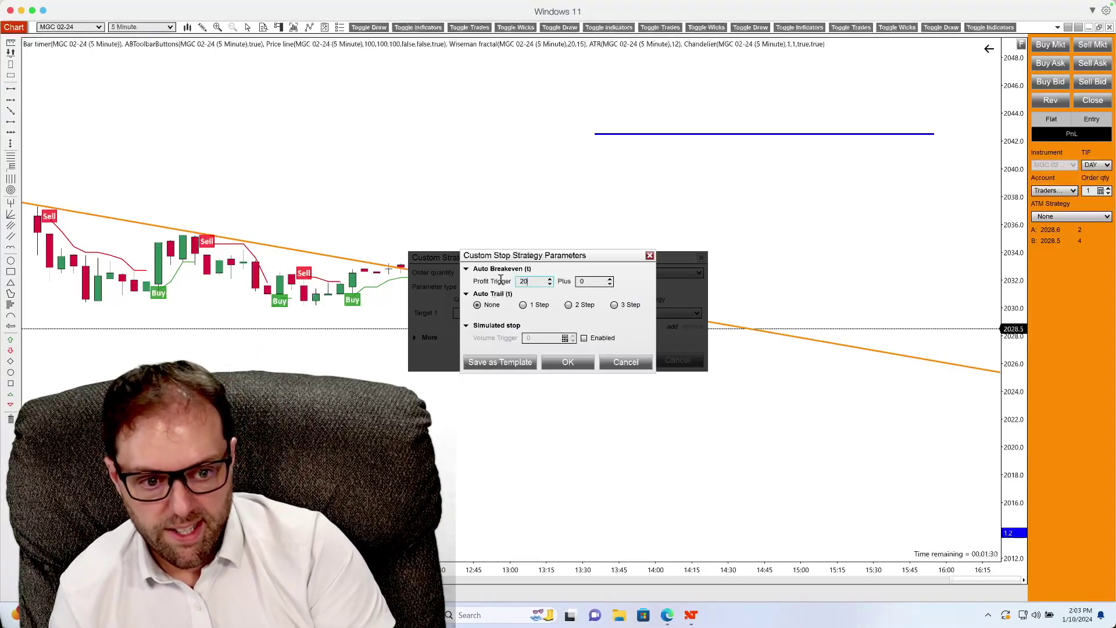
click(594, 281)
text(10)
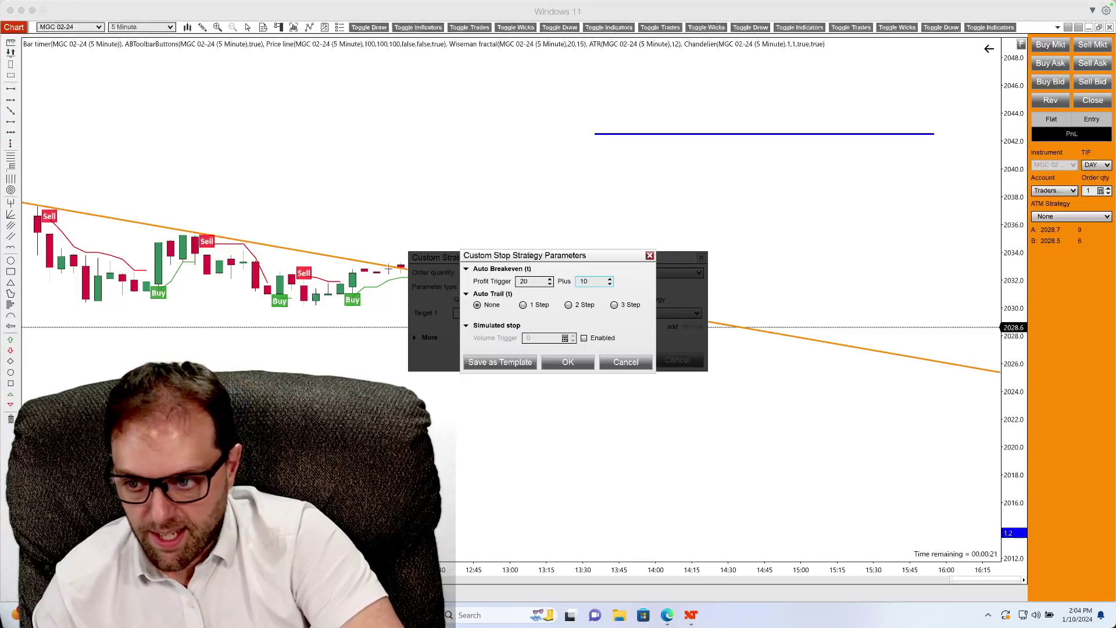
- Enable a 1-step auto trail with stop loss 20, profit trigger 30, frequency 5
click(523, 305)
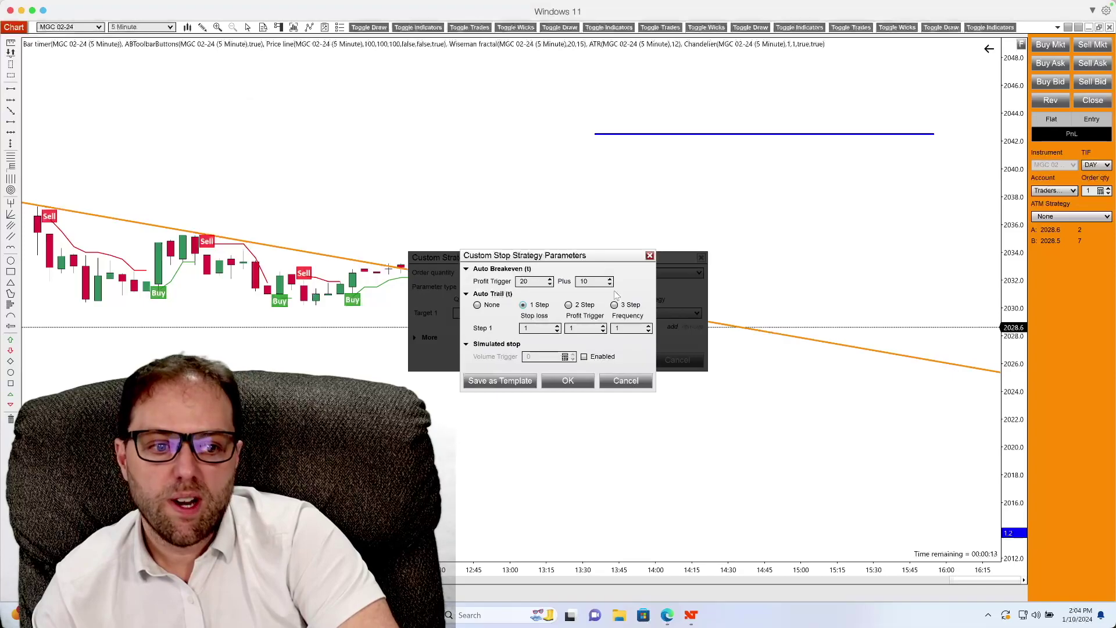
click(540, 328)
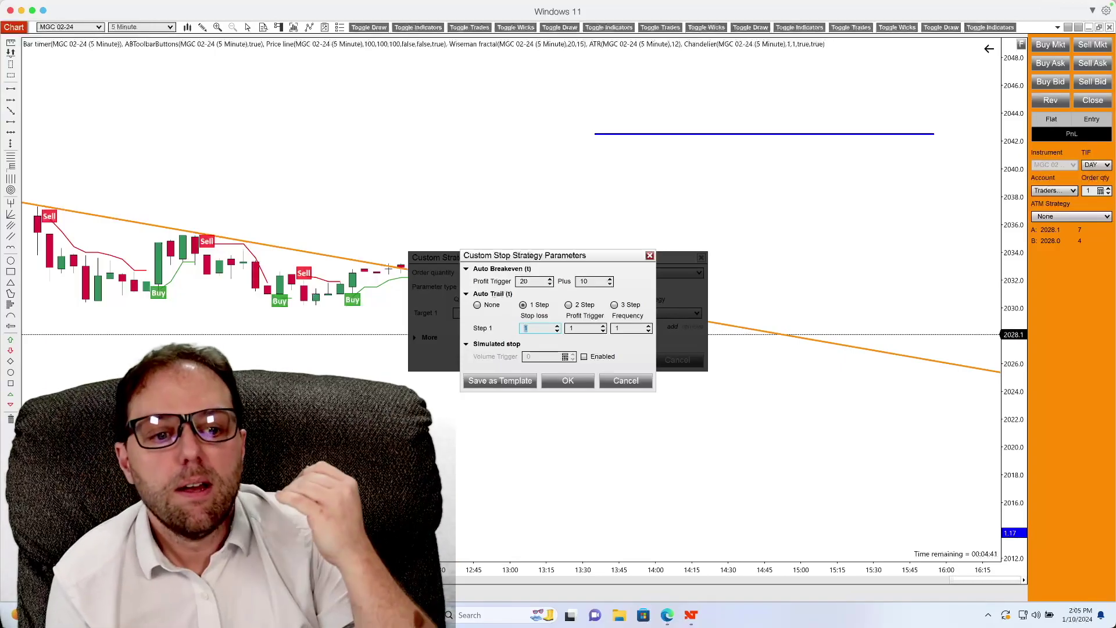
click(584, 329)
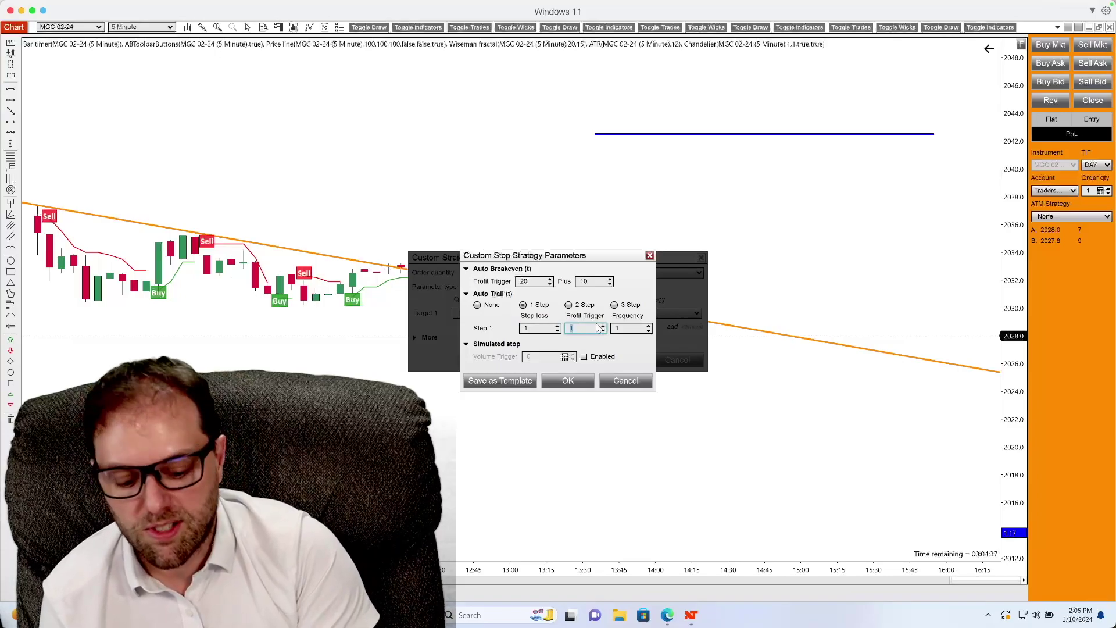
text(30)
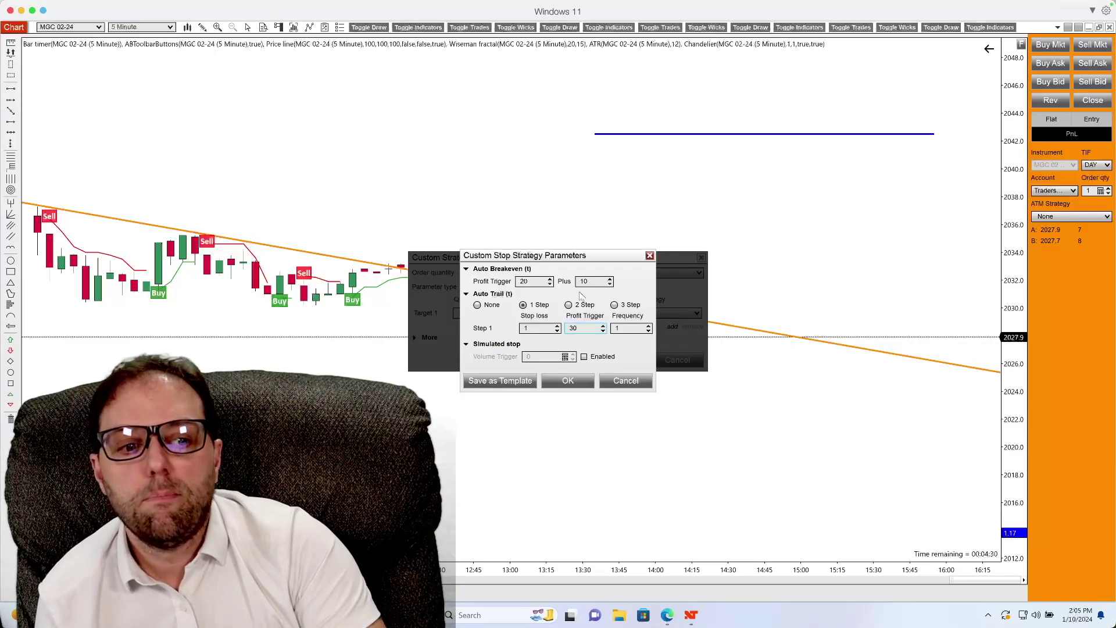
click(531, 328)
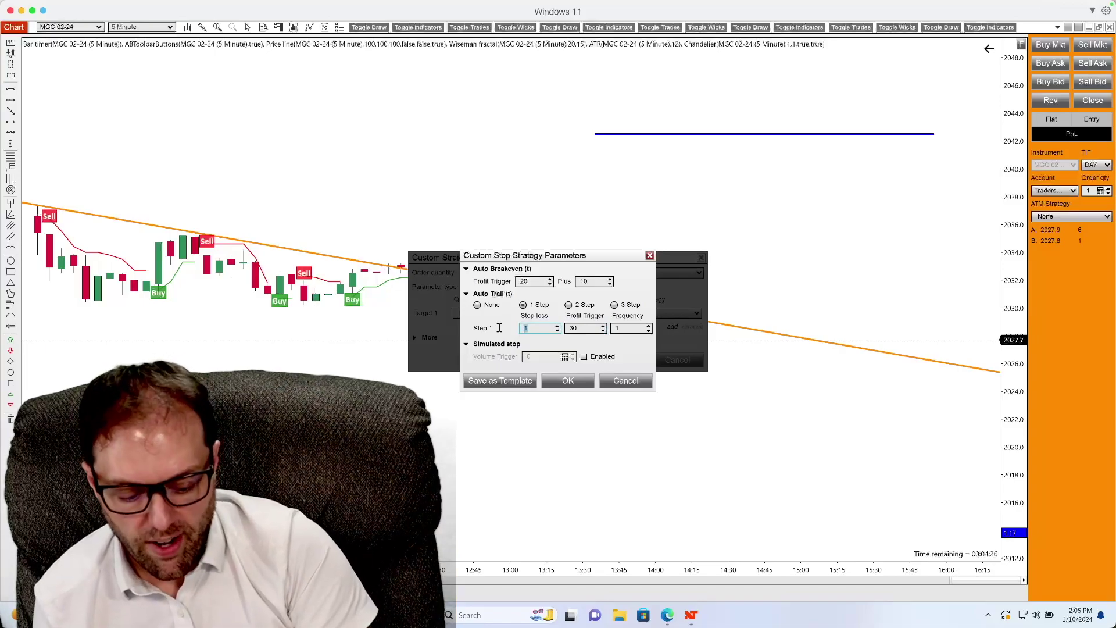
text(20)
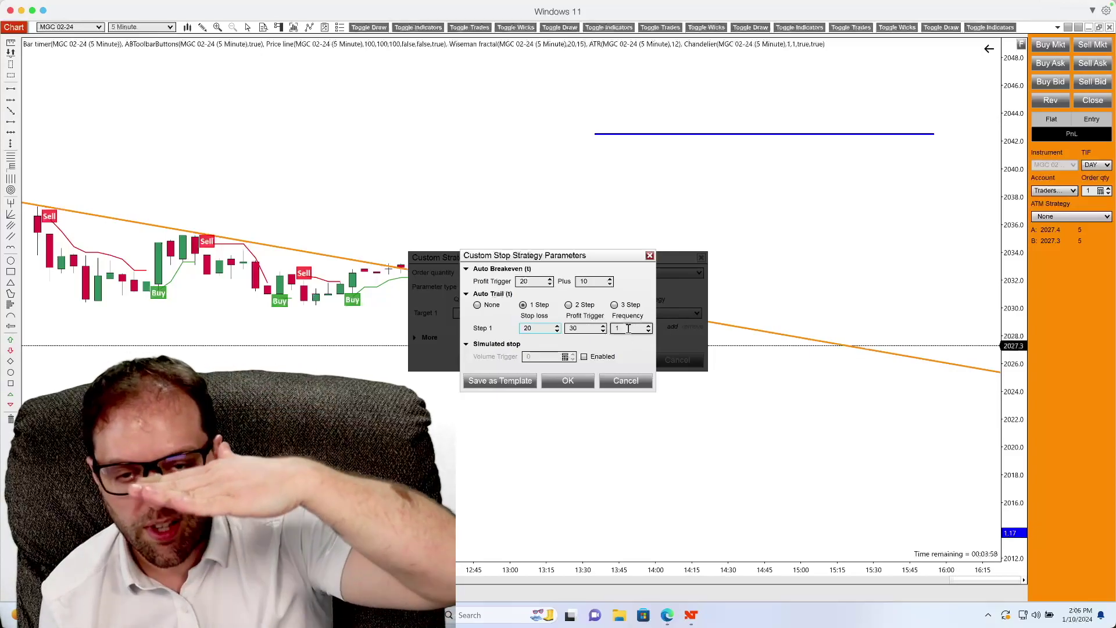
click(628, 328)
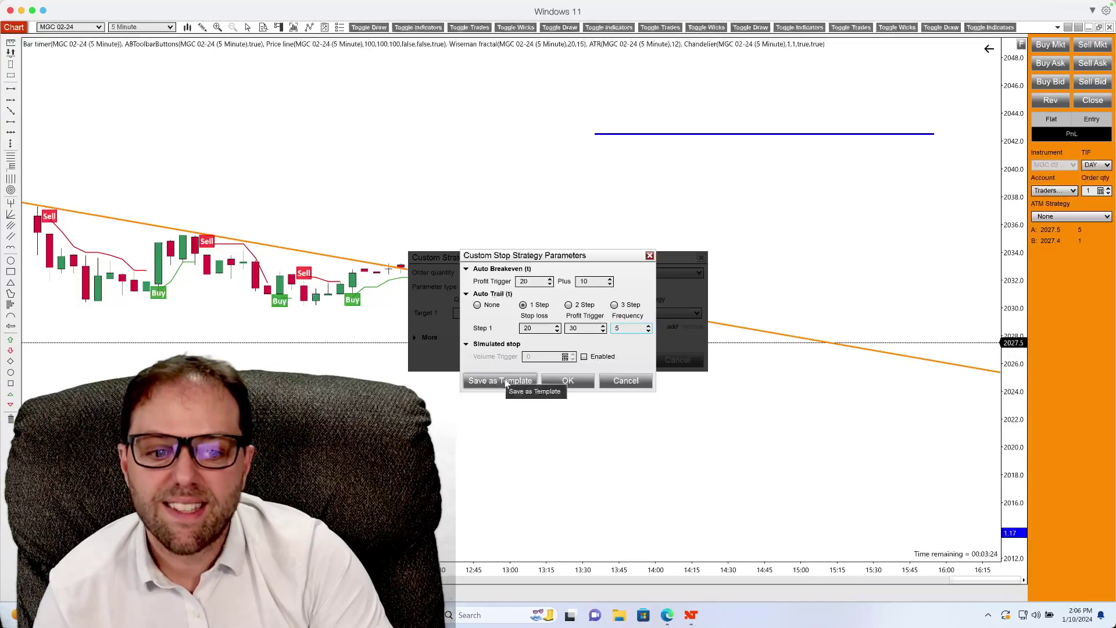
- Save the stop strategy as template 'Custom Trailing Stop' and apply it to Target 1
click(506, 382)
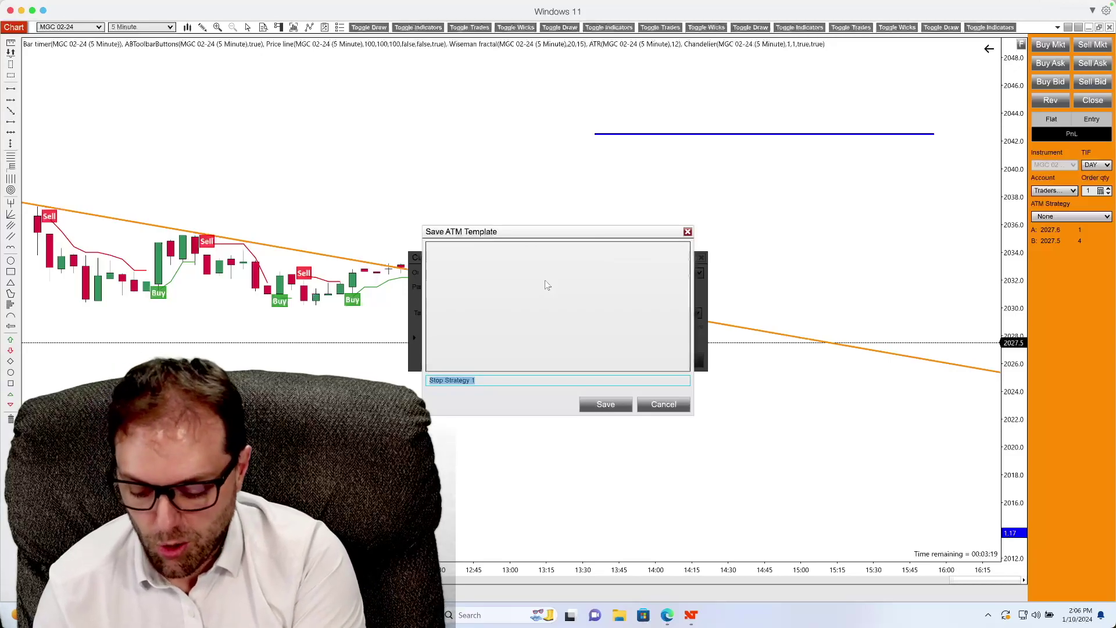
text(Custom )
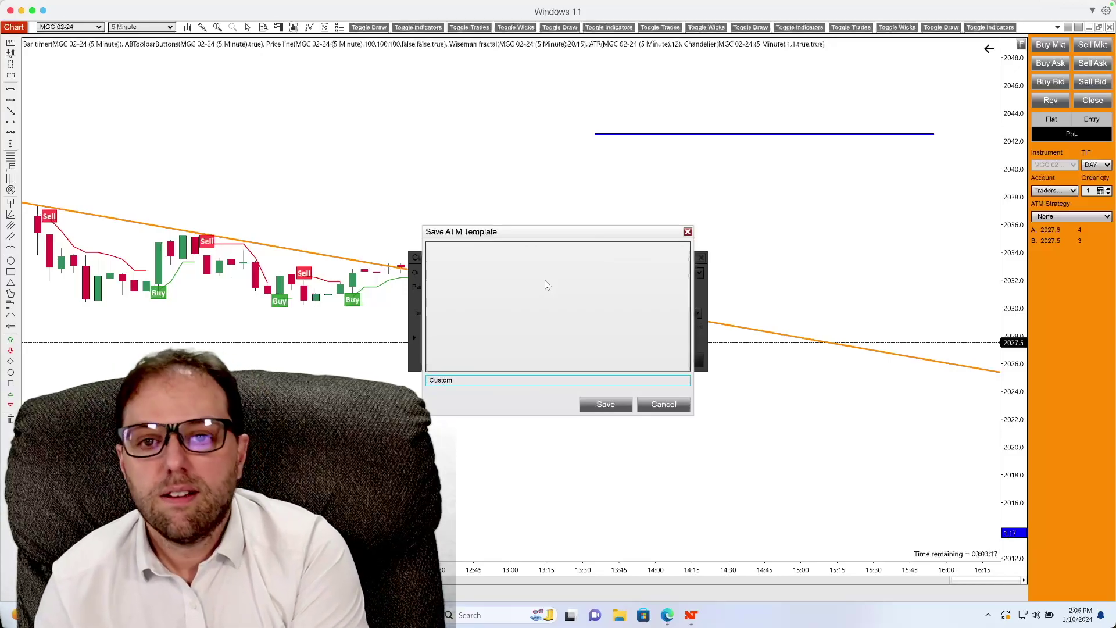
text(Srailing Stop)
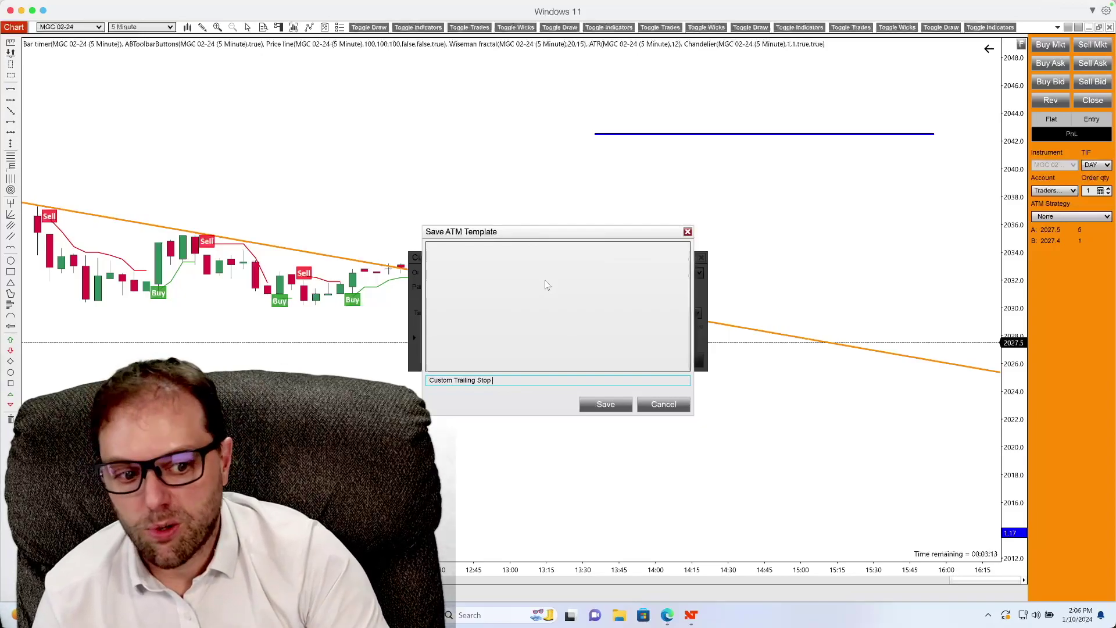
click(604, 405)
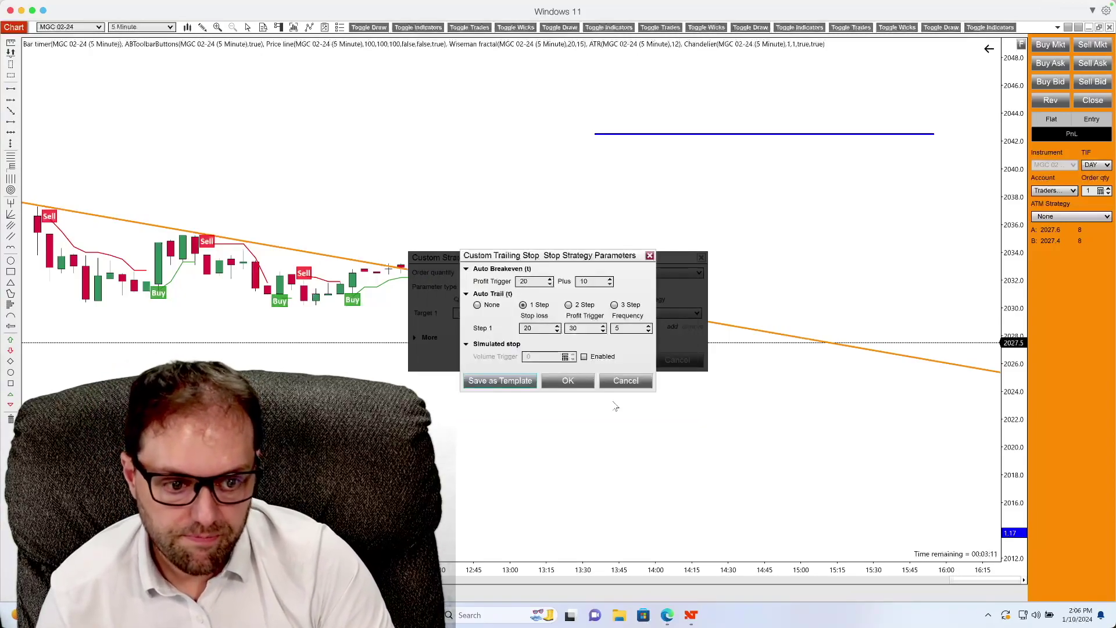
click(580, 380)
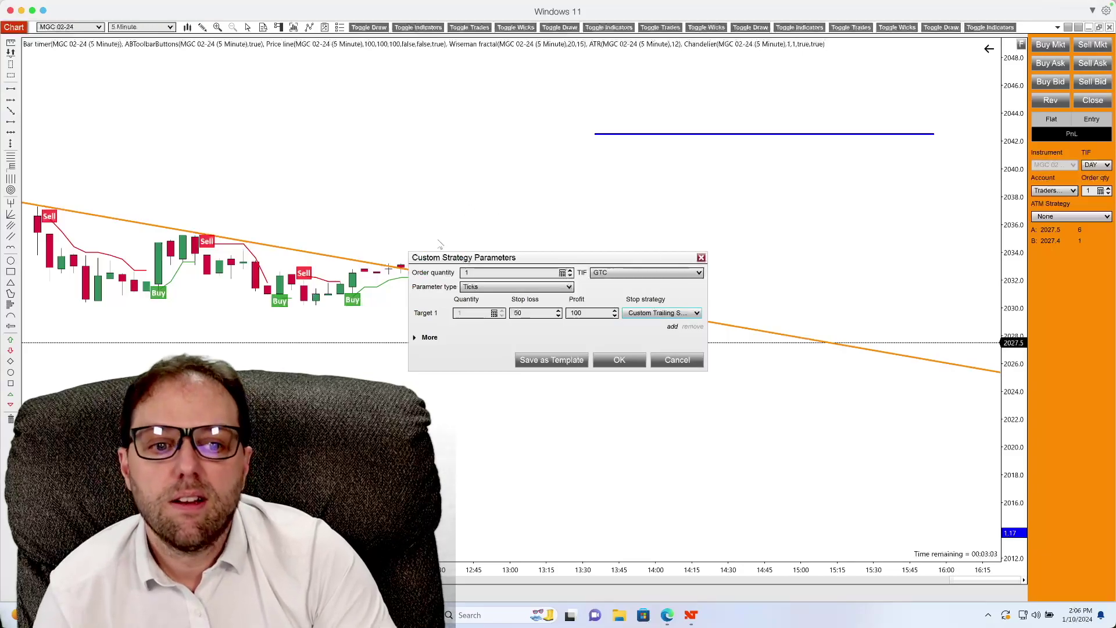
- Confirm the Custom - 1 ATM strategy and sell one contract at market
click(621, 360)
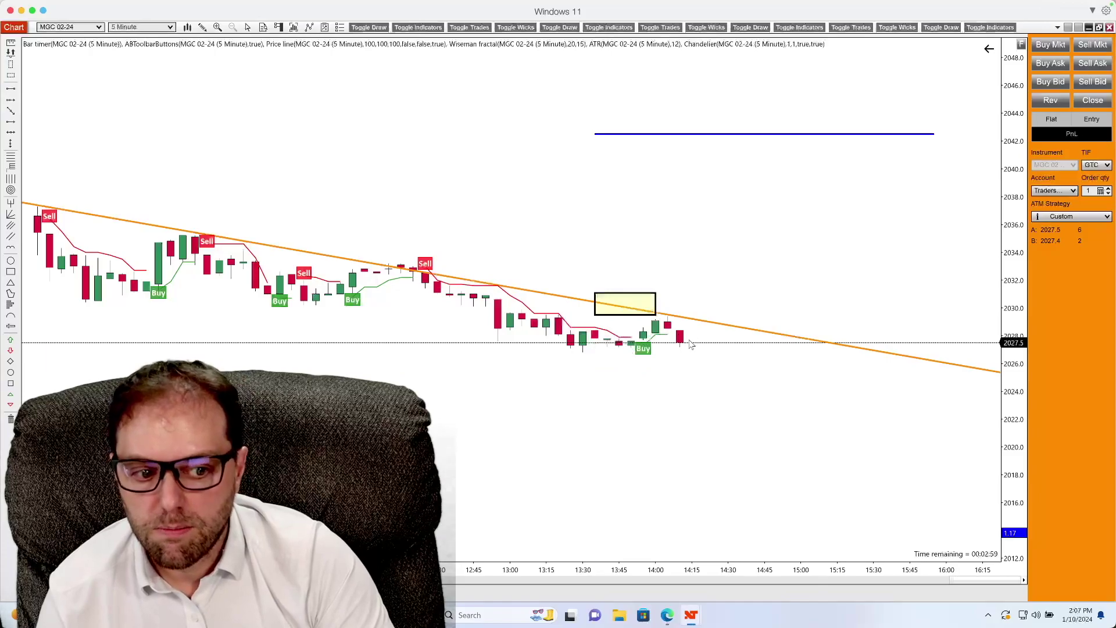
click(1093, 46)
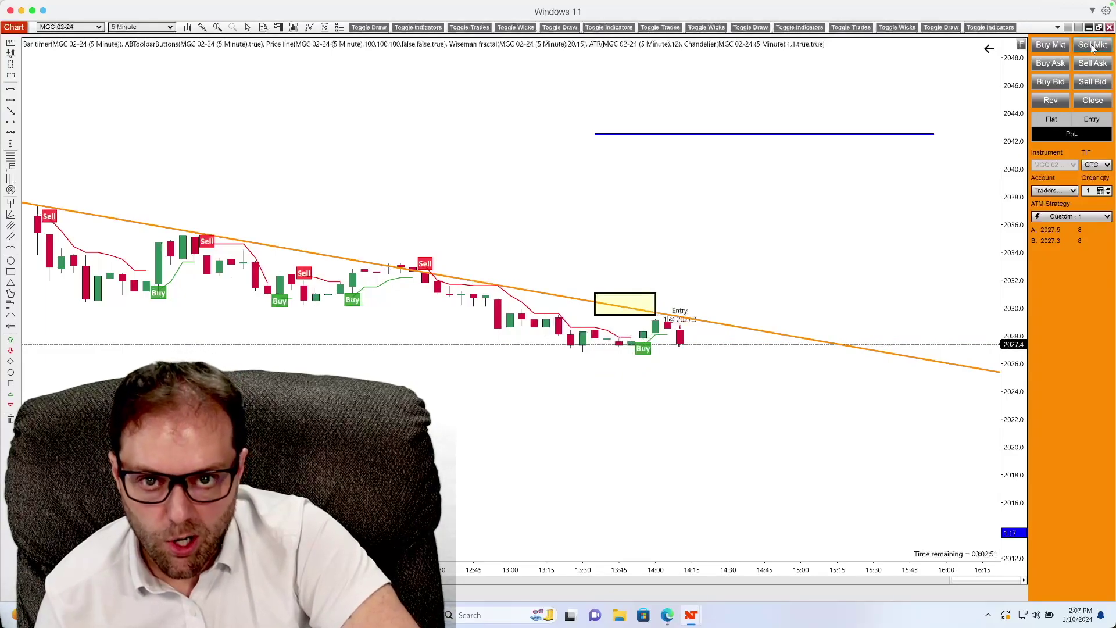